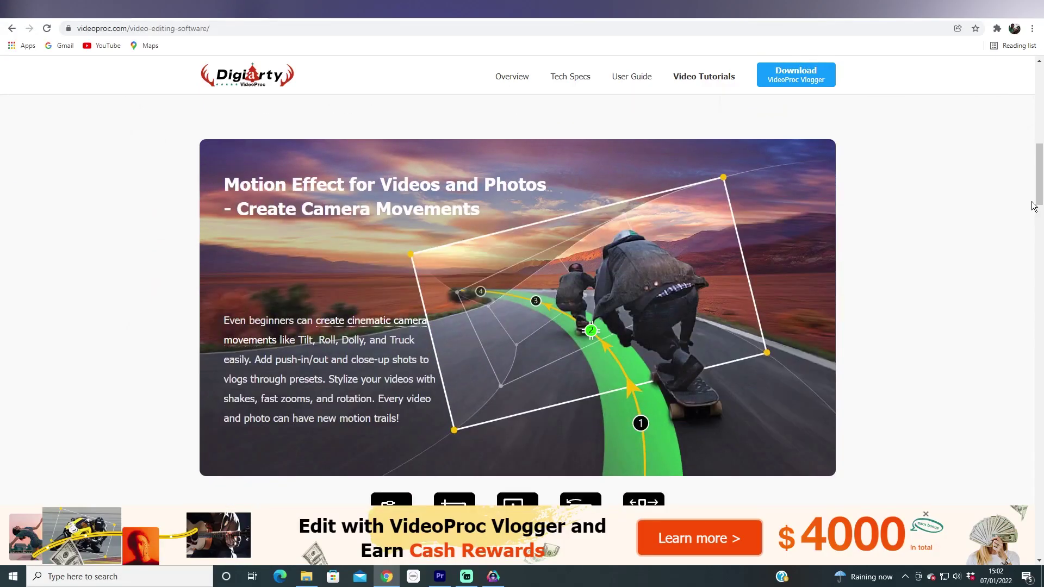
- Scroll the VideoProc Vlogger web page down to the motion effect icons and the Color Grading section
{"action": "scroll", "coordinate": [1034, 206], "scroll_direction": "down", "scroll_amount": 3}
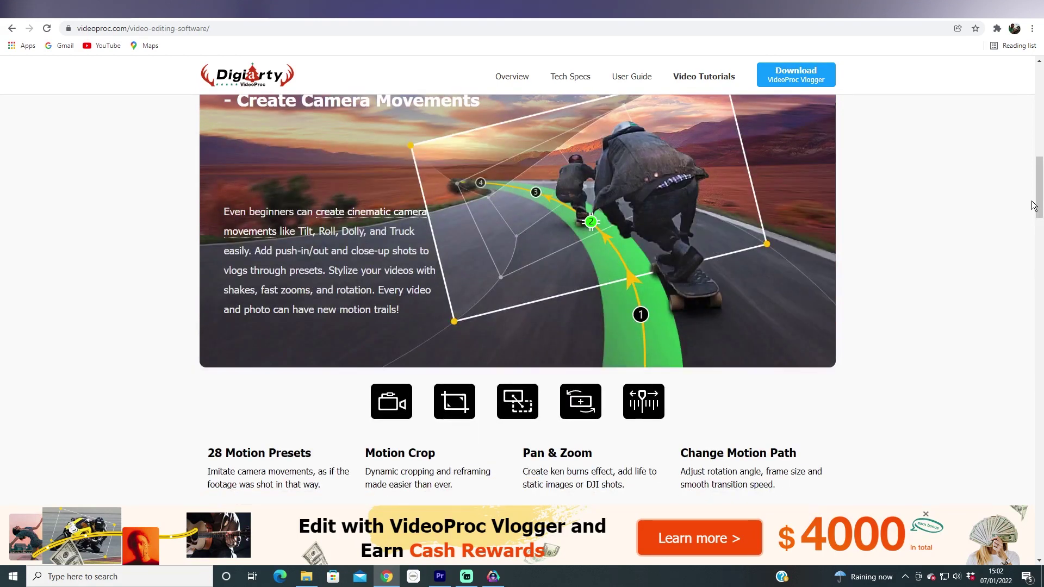
{"action": "scroll", "coordinate": [1034, 206], "scroll_direction": "down", "scroll_amount": 3}
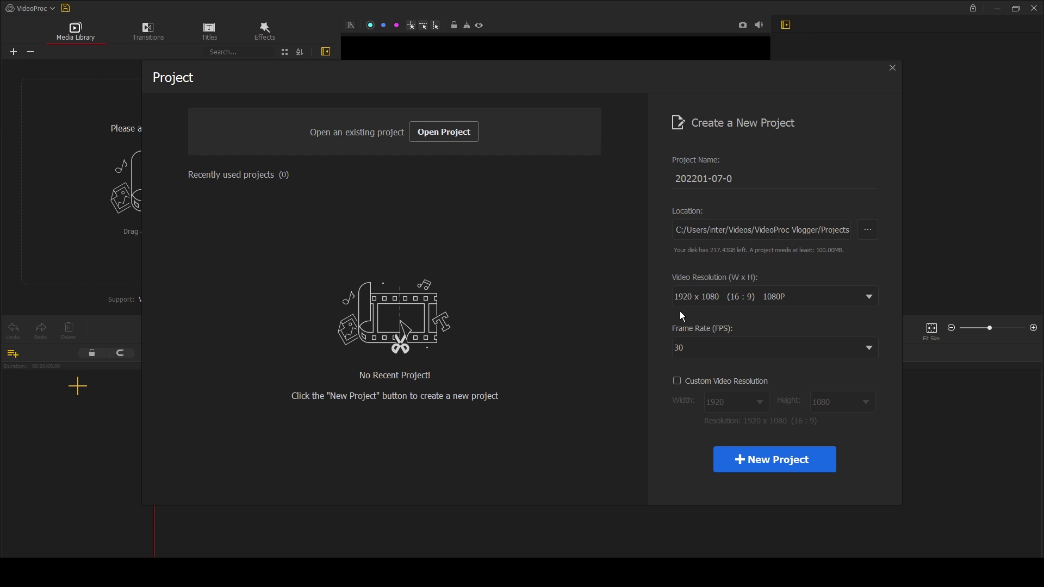
- Set the project frame rate to 25 fps and choose the 1080P video resolution
{"action": "left_click", "coordinate": [869, 347]}
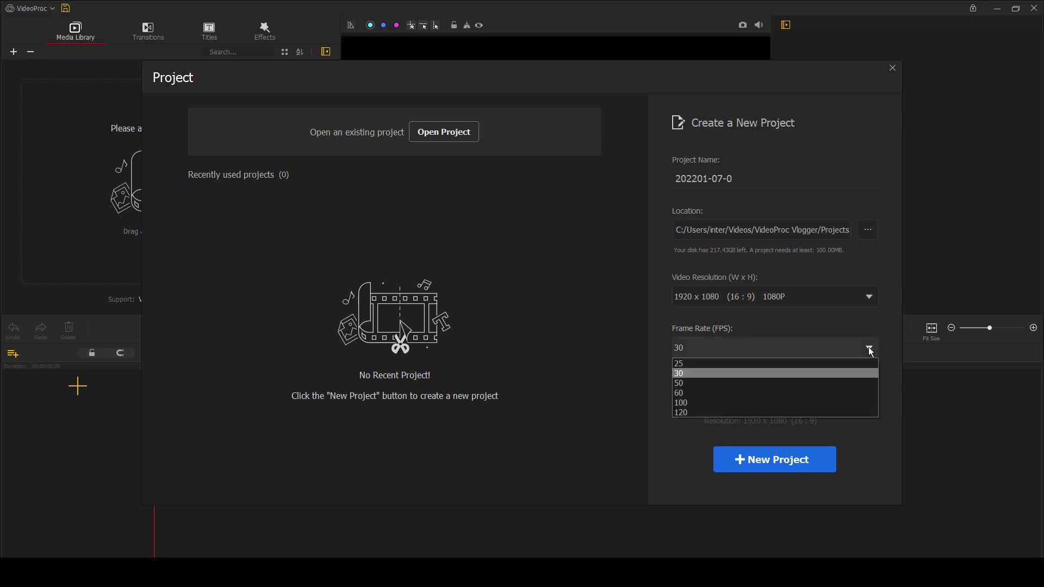
{"action": "left_click", "coordinate": [686, 363]}
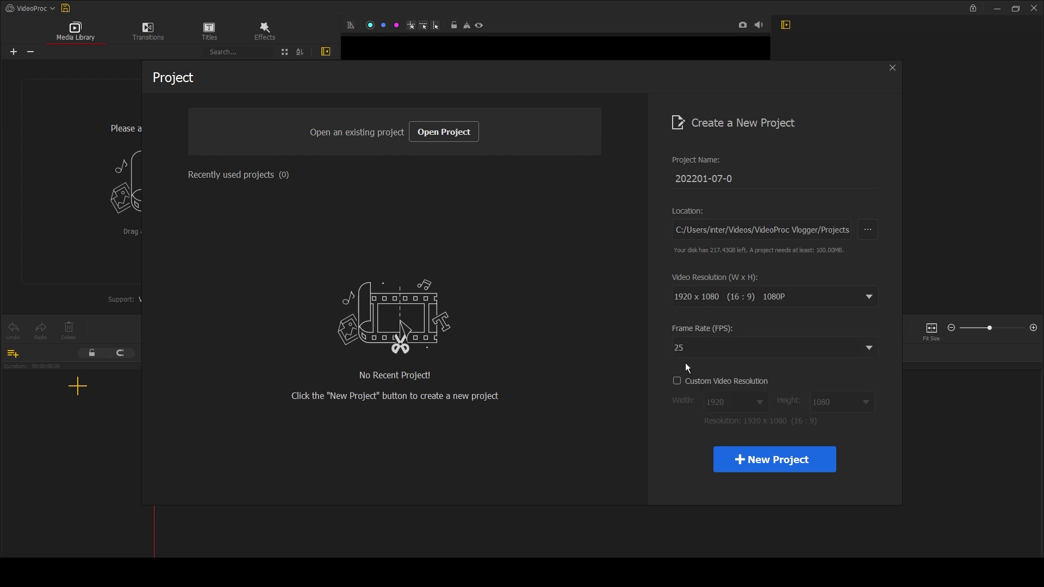
{"action": "left_click", "coordinate": [869, 297]}
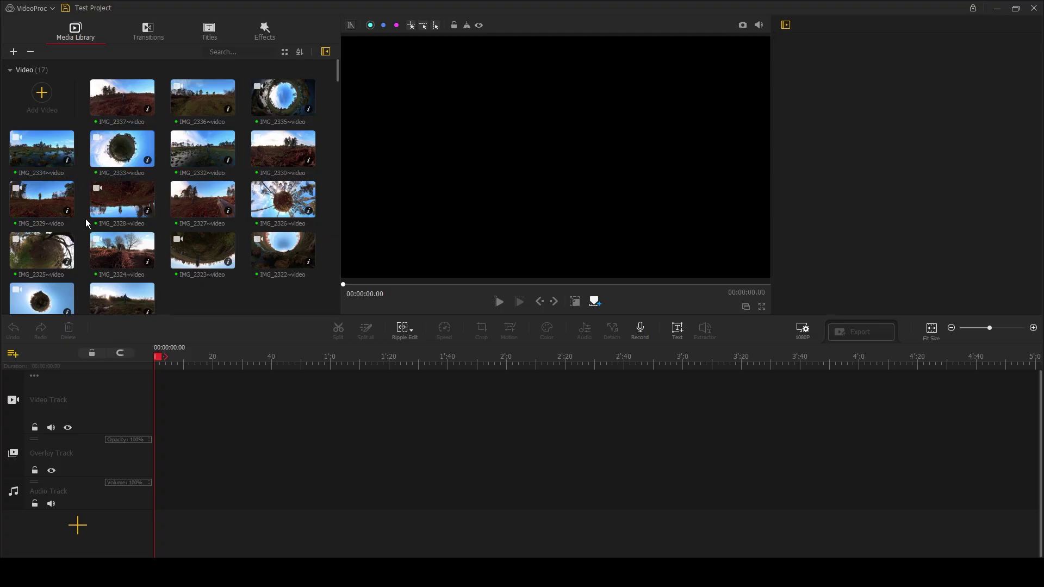
- Scroll the file browser to reach the IMG clips to import into the media library
{"action": "scroll", "coordinate": [124, 217], "scroll_direction": "down", "scroll_amount": 3}
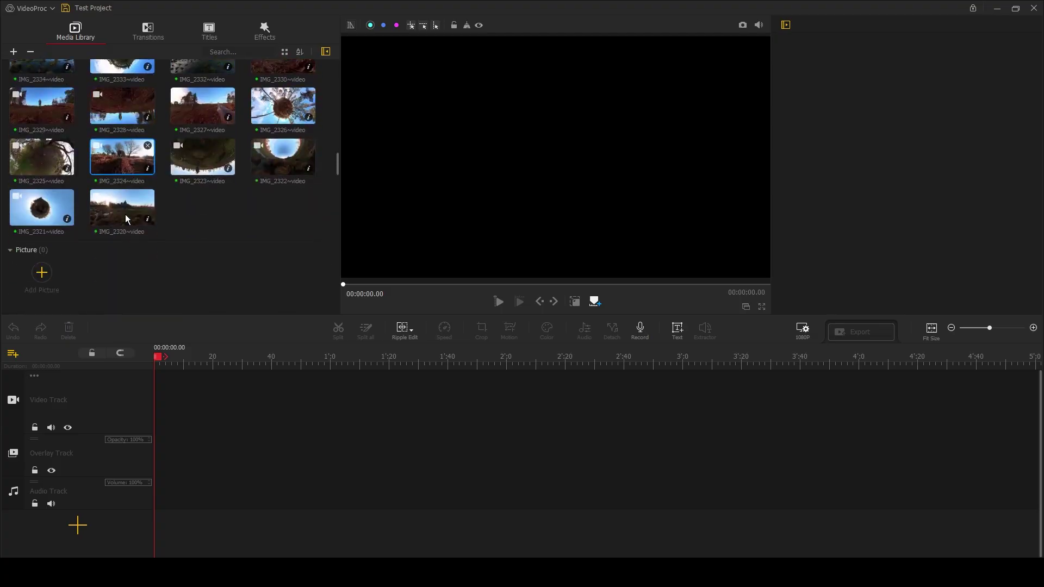
{"action": "scroll", "coordinate": [159, 230], "scroll_direction": "down", "scroll_amount": 1}
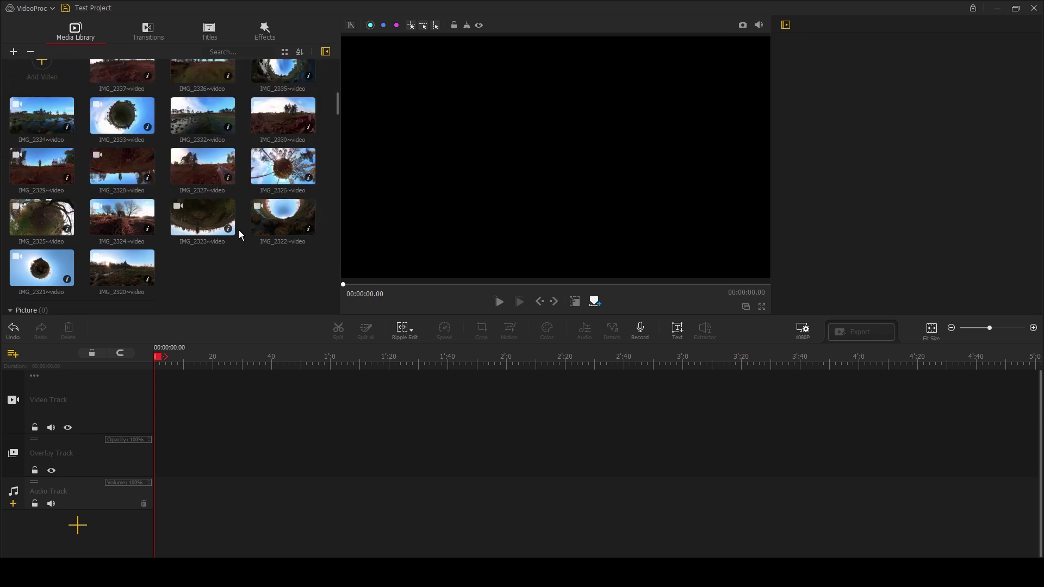
- Place the 17 selected clips in sequence on the video track and zoom the timeline in
{"action": "left_click_drag", "start_coordinate": [132, 192], "coordinate": [222, 412]}
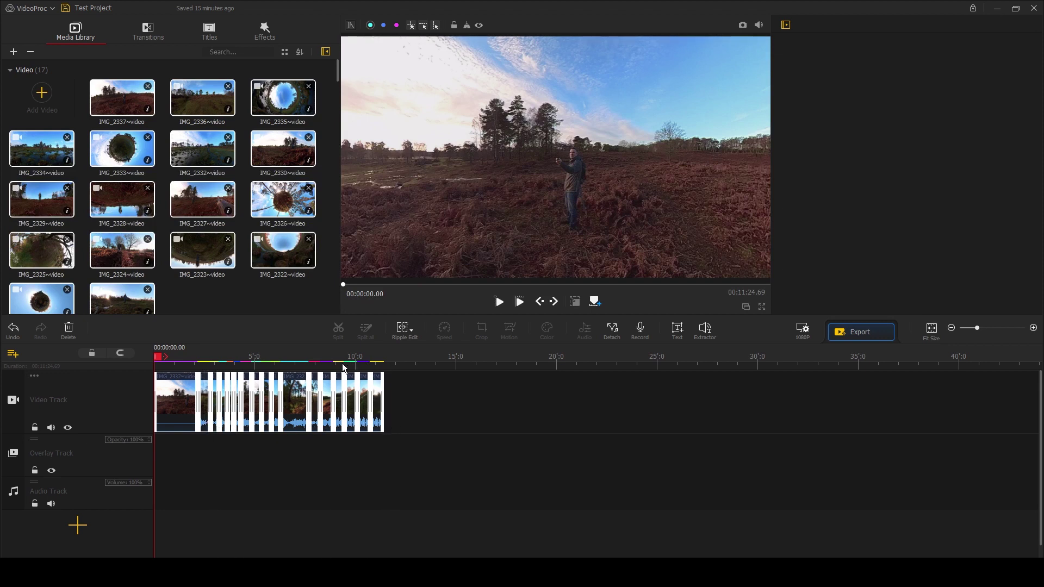
{"action": "left_click_drag", "start_coordinate": [344, 368], "coordinate": [807, 364]}
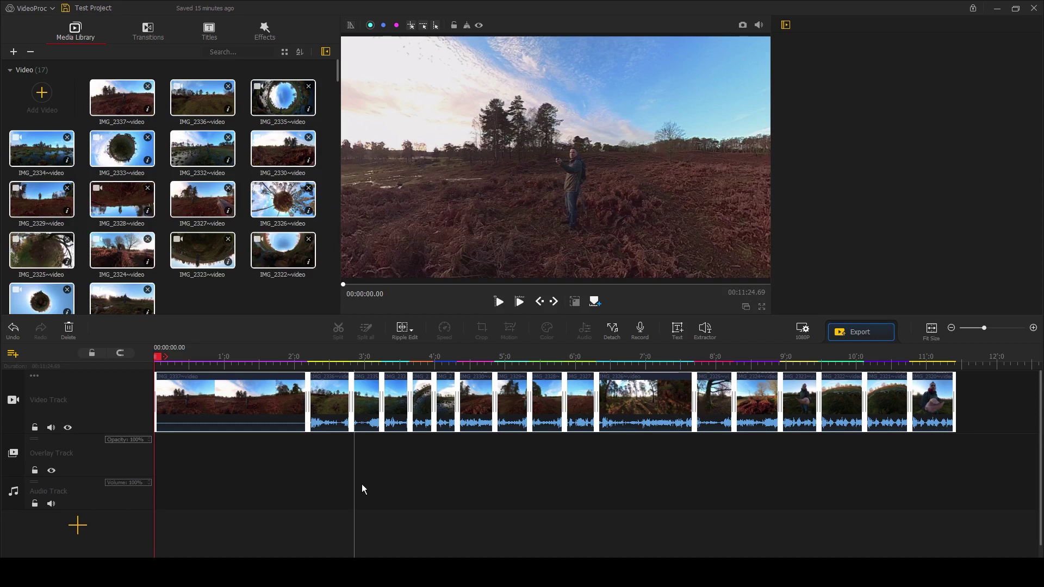
- Add the ES_Me & You - Rambutan music to the audio track and trim its start and end
{"action": "scroll", "coordinate": [151, 231], "scroll_direction": "down", "scroll_amount": 5}
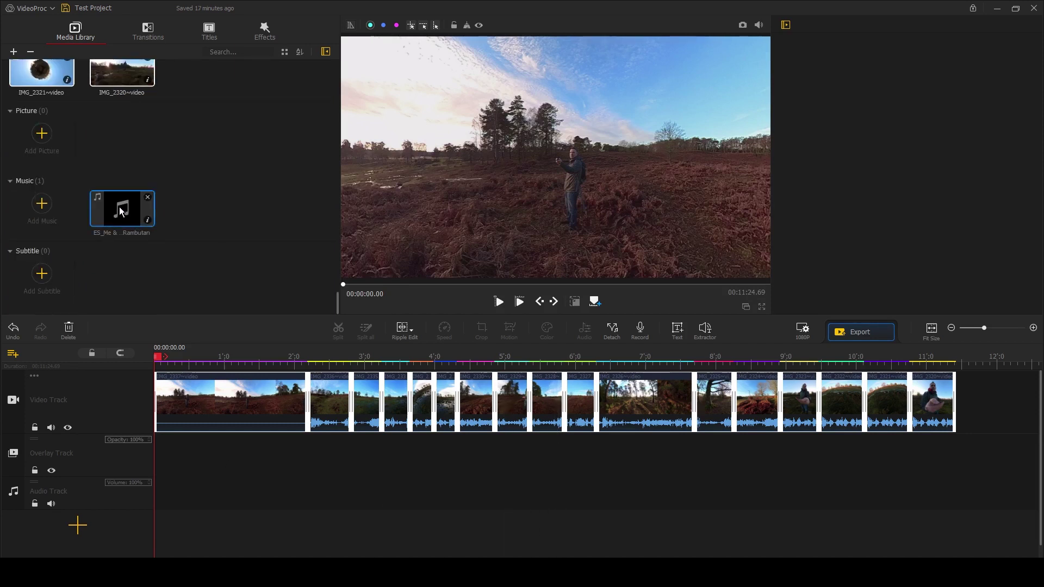
{"action": "left_click_drag", "start_coordinate": [121, 212], "coordinate": [184, 489]}
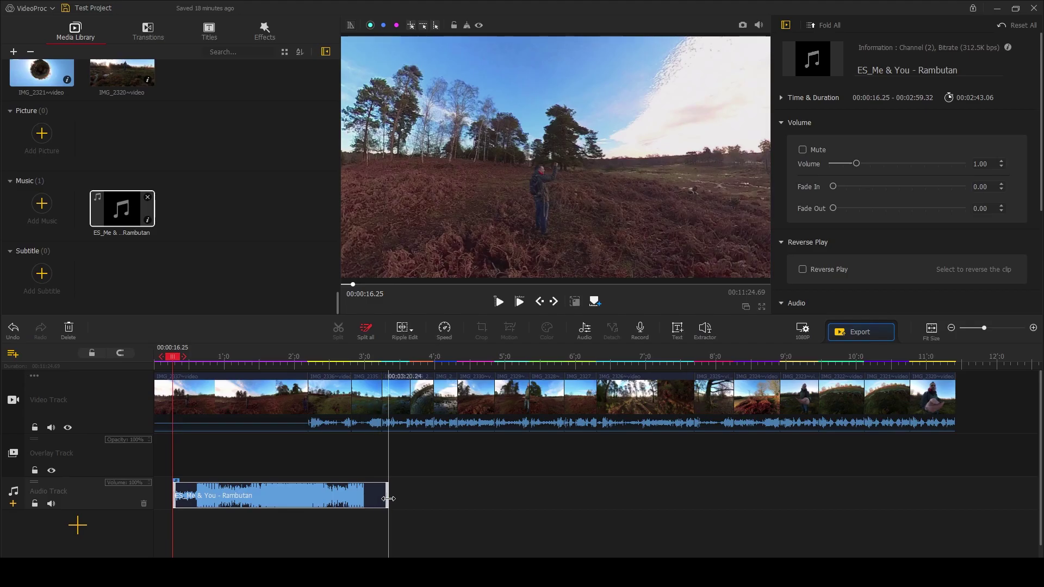
{"action": "left_click_drag", "start_coordinate": [388, 498], "coordinate": [401, 498]}
{"action": "left_click_drag", "start_coordinate": [174, 497], "coordinate": [272, 499]}
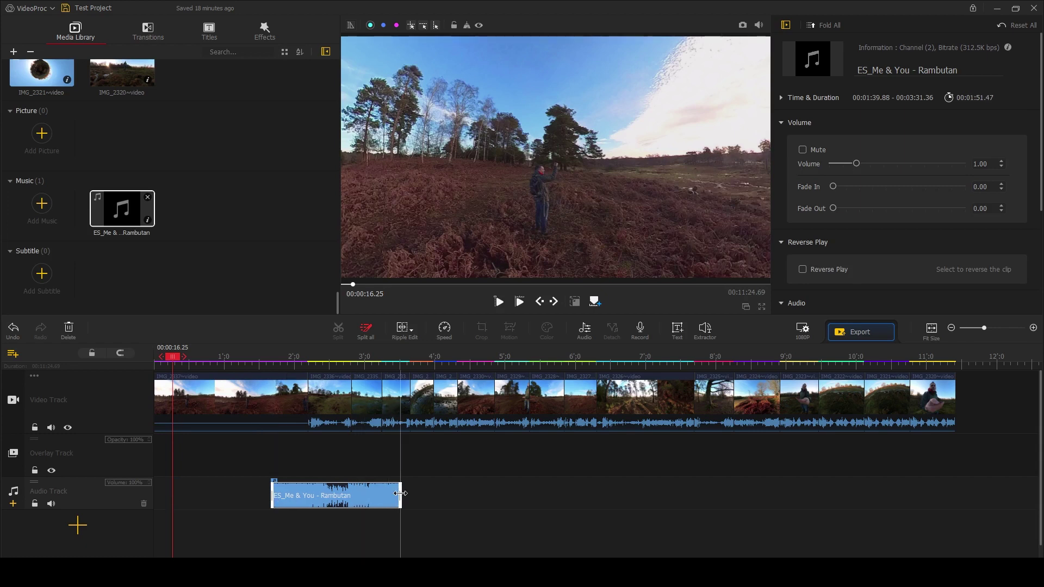
{"action": "left_click_drag", "start_coordinate": [402, 494], "coordinate": [458, 497]}
- Split the music at 3:14.62 and delete the first part, leaving a 1:21 segment
{"action": "left_click", "coordinate": [379, 493]}
{"action": "right_click", "coordinate": [380, 493]}
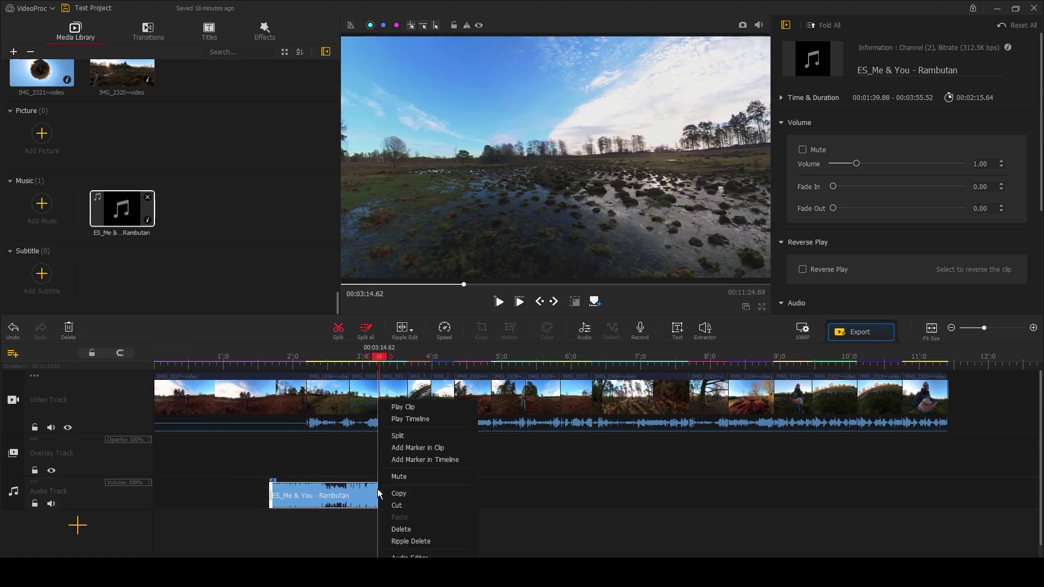
{"action": "left_click", "coordinate": [405, 437]}
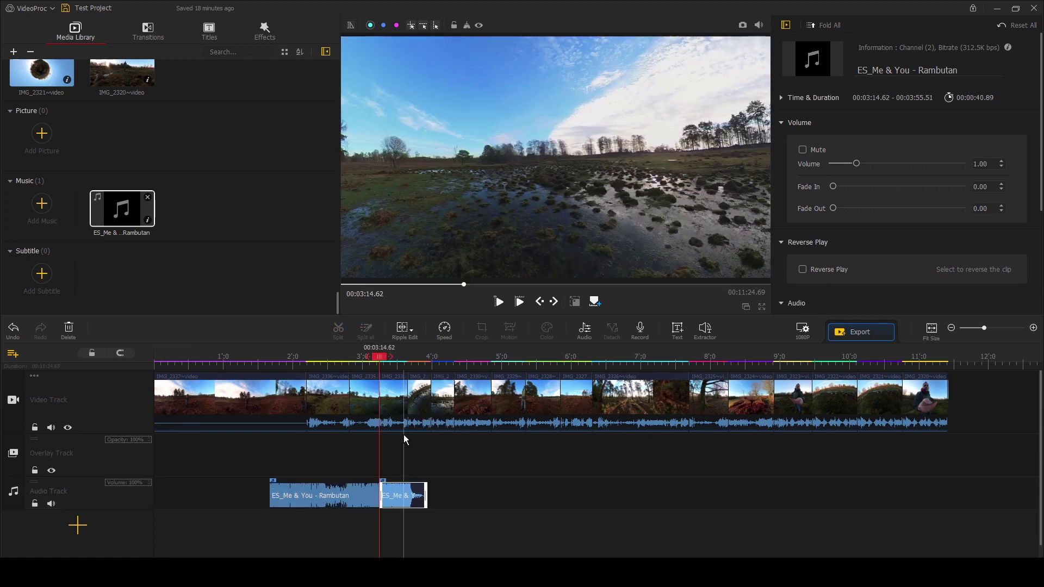
{"action": "left_click", "coordinate": [356, 498]}
{"action": "right_click", "coordinate": [356, 503]}
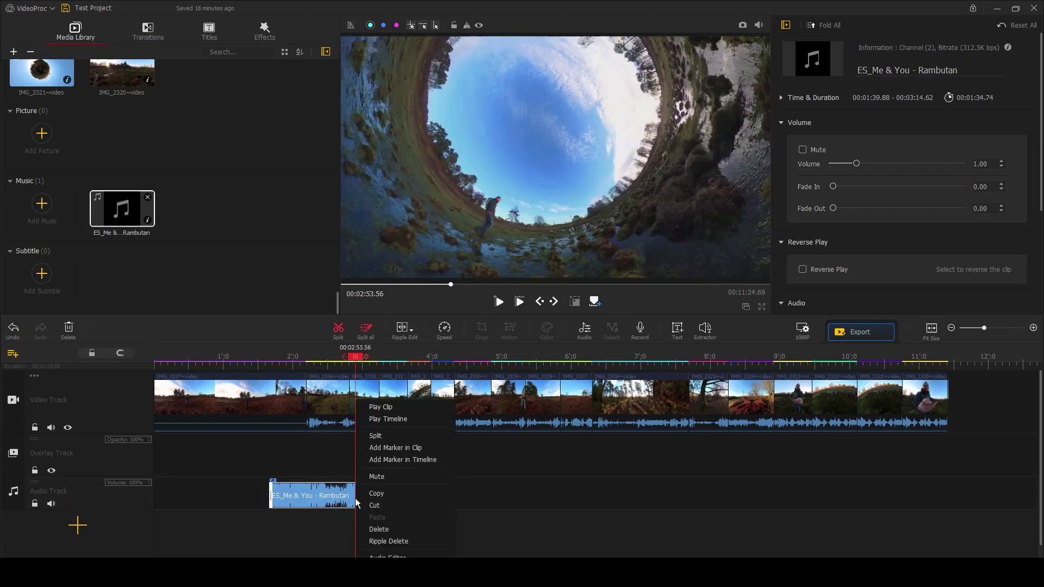
{"action": "left_click", "coordinate": [379, 529]}
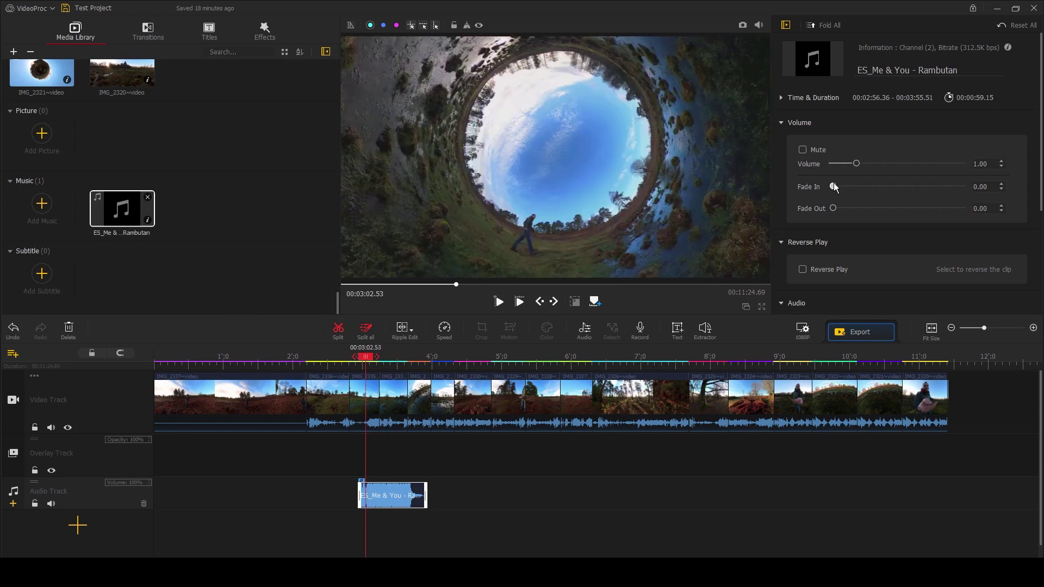
- Fade the music in over 3.55 seconds, preview it from the start, and trim clips to 1:34.72
{"action": "left_click_drag", "start_coordinate": [833, 186], "coordinate": [851, 187]}
{"action": "left_click_drag", "start_coordinate": [373, 360], "coordinate": [361, 361]}
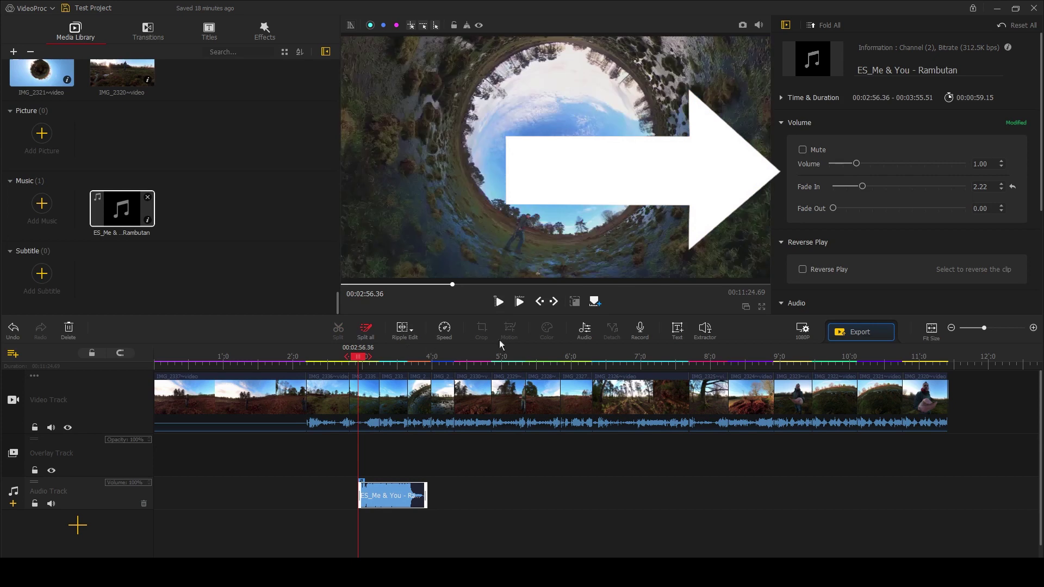
{"action": "left_click", "coordinate": [500, 303]}
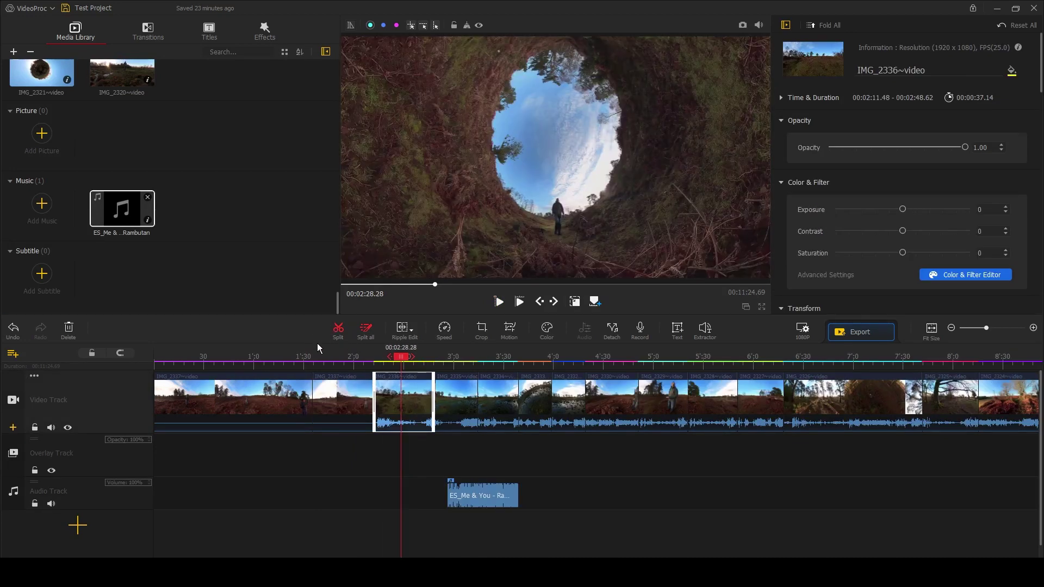
{"action": "right_click", "coordinate": [505, 403]}
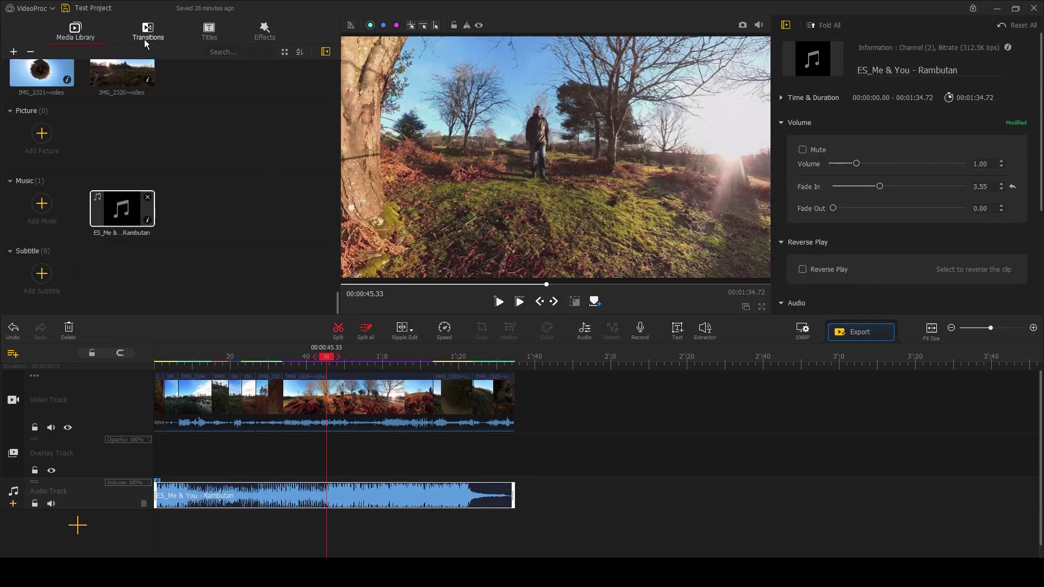
- Add a Swirl transition between two video clips and preview it
{"action": "left_click", "coordinate": [147, 34]}
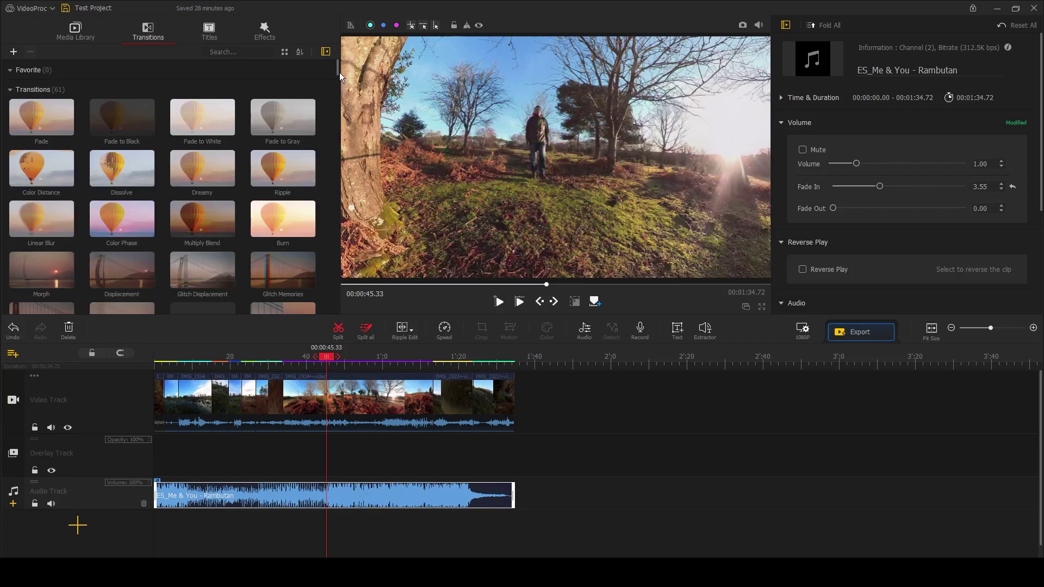
{"action": "left_click_drag", "start_coordinate": [338, 70], "coordinate": [337, 302]}
{"action": "left_click_drag", "start_coordinate": [214, 237], "coordinate": [373, 357]}
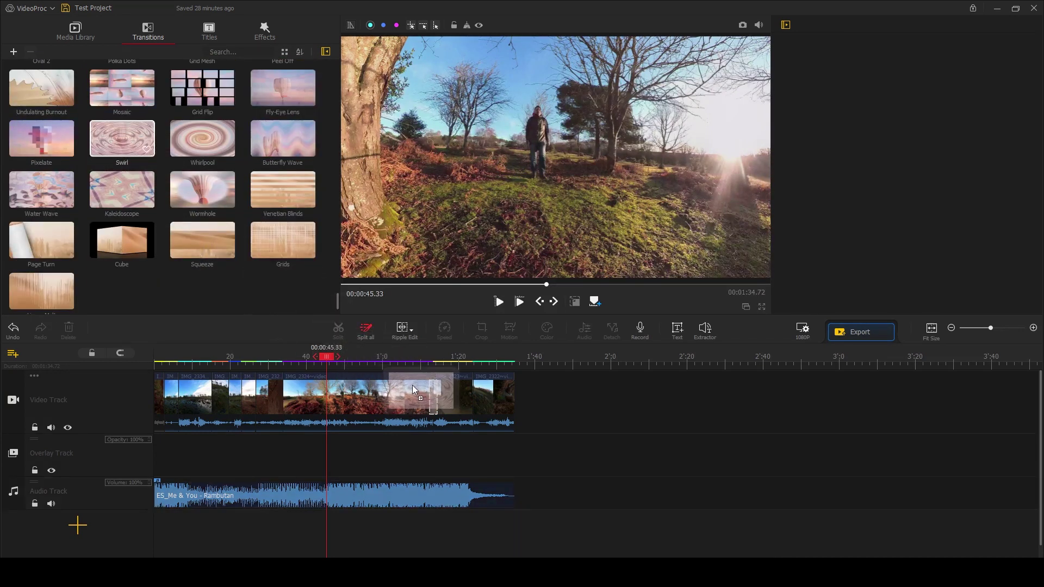
{"action": "left_click_drag", "start_coordinate": [412, 386], "coordinate": [416, 387]}
{"action": "left_click", "coordinate": [499, 302]}
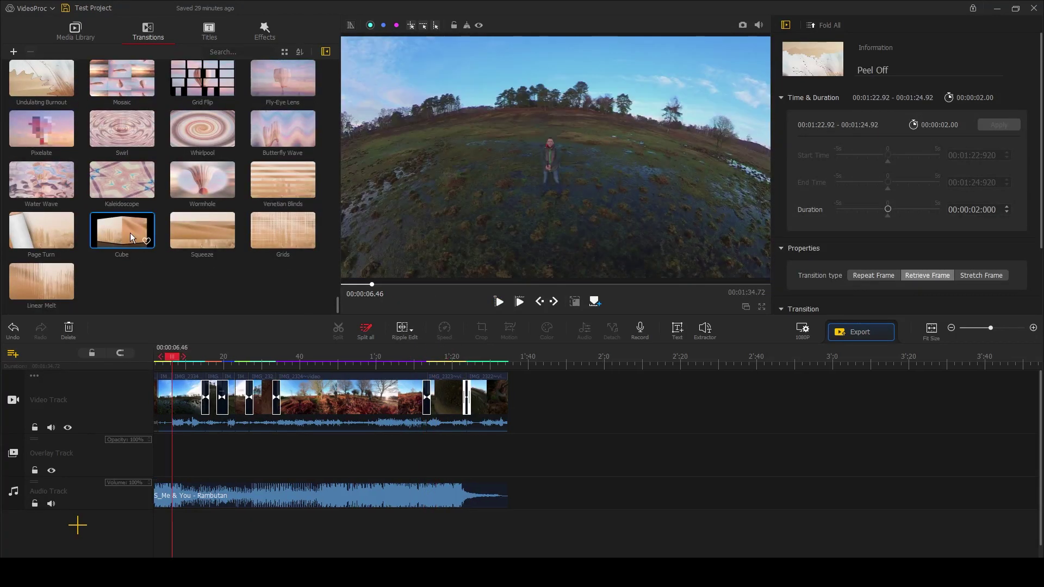
- Insert a 1.5-second Cube transition between the opening clips and play it back
{"action": "left_click_drag", "start_coordinate": [129, 235], "coordinate": [169, 361]}
{"action": "key", "text": "space"}
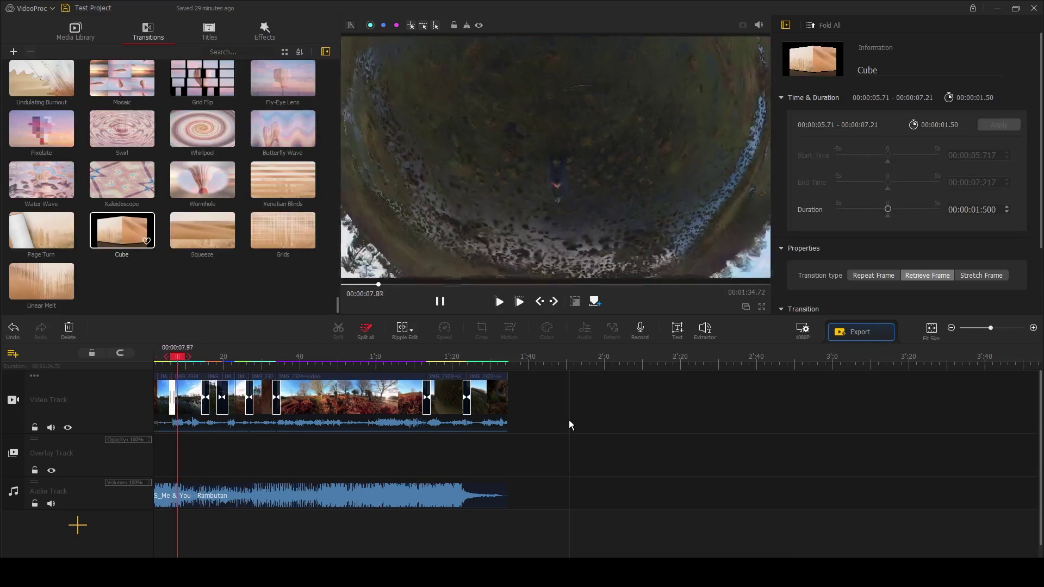
{"action": "key", "text": "space"}
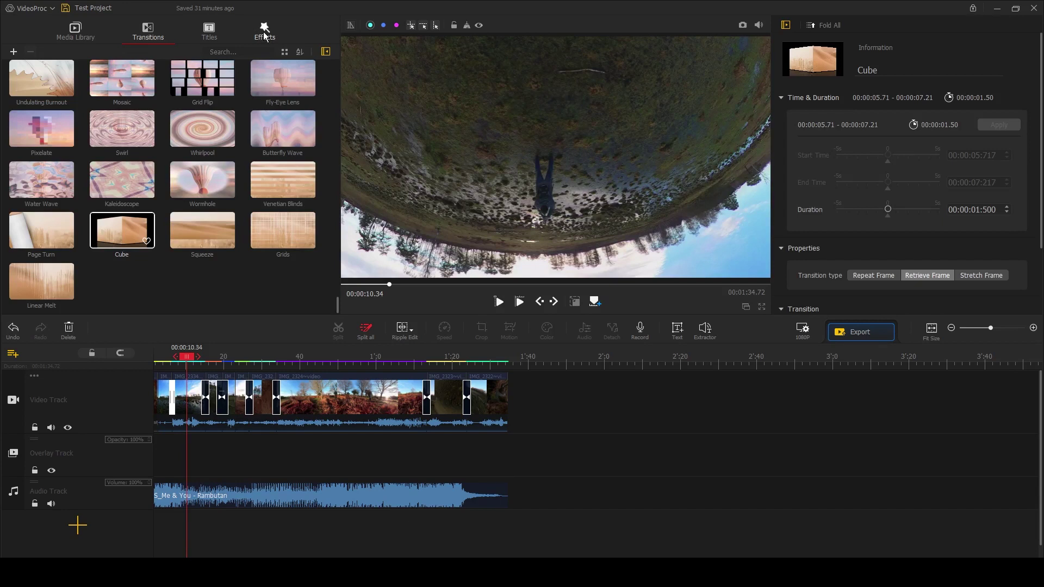
- Add Ripples and other filters to the effect track, preview, and set Snow 1 to start at 13.68
{"action": "left_click", "coordinate": [264, 34]}
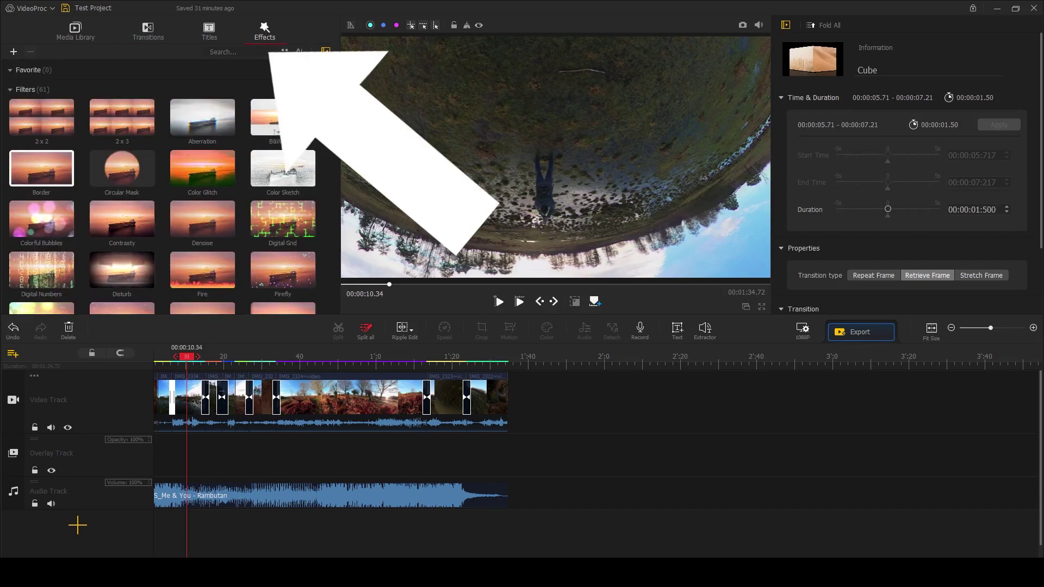
{"action": "scroll", "coordinate": [334, 84], "scroll_direction": "down", "scroll_amount": 3}
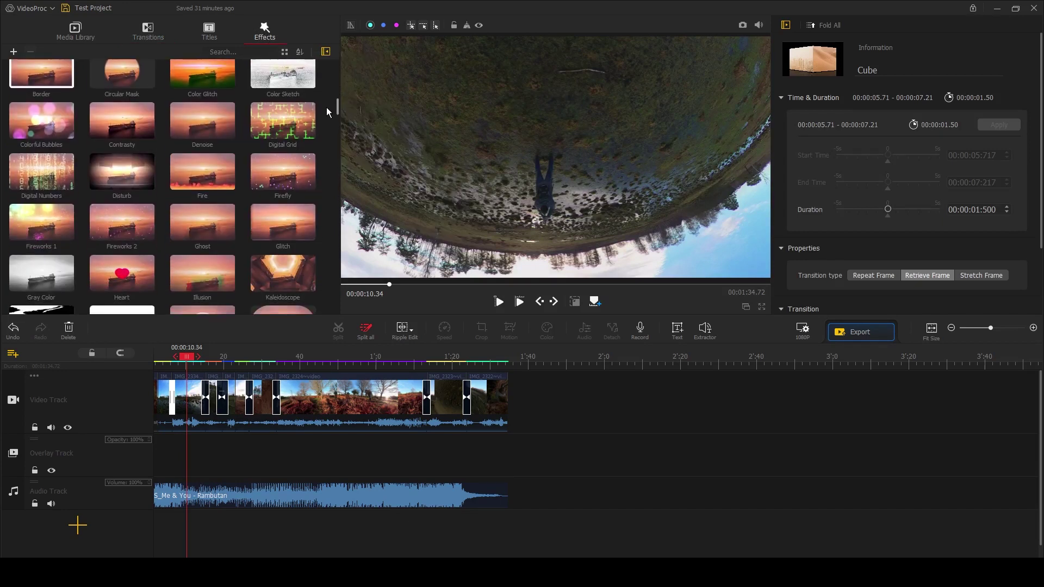
{"action": "scroll", "coordinate": [327, 107], "scroll_direction": "down", "scroll_amount": 5}
{"action": "left_click_drag", "start_coordinate": [291, 149], "coordinate": [397, 372]}
{"action": "left_click", "coordinate": [498, 301]}
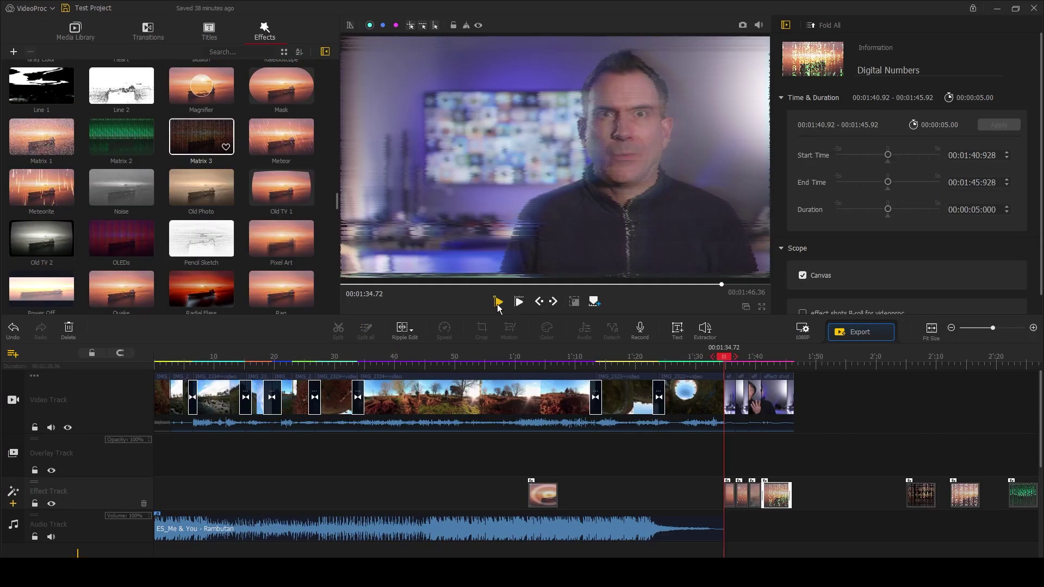
{"action": "left_click", "coordinate": [498, 304]}
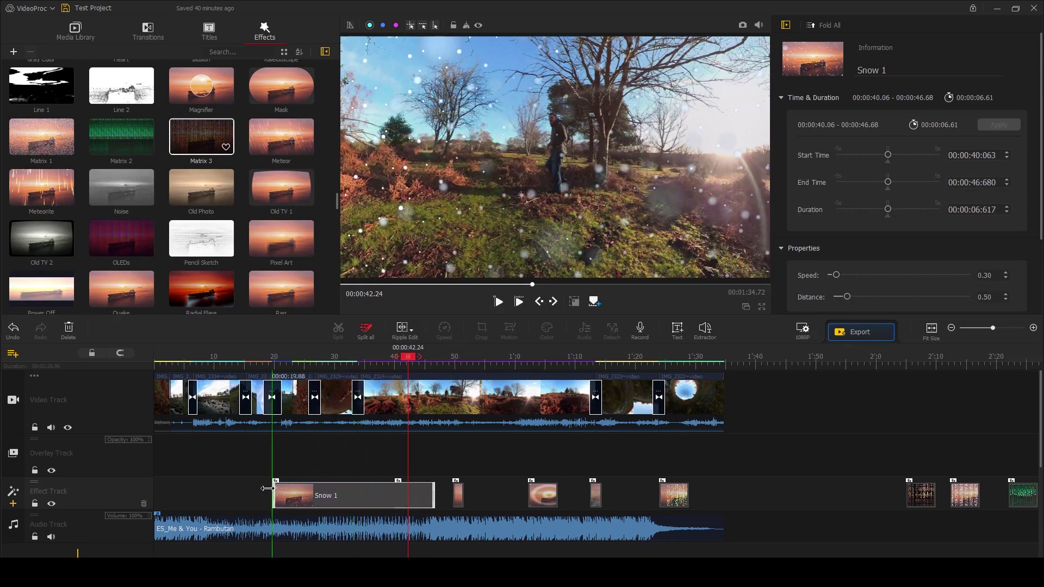
{"action": "left_click_drag", "start_coordinate": [237, 492], "coordinate": [236, 488]}
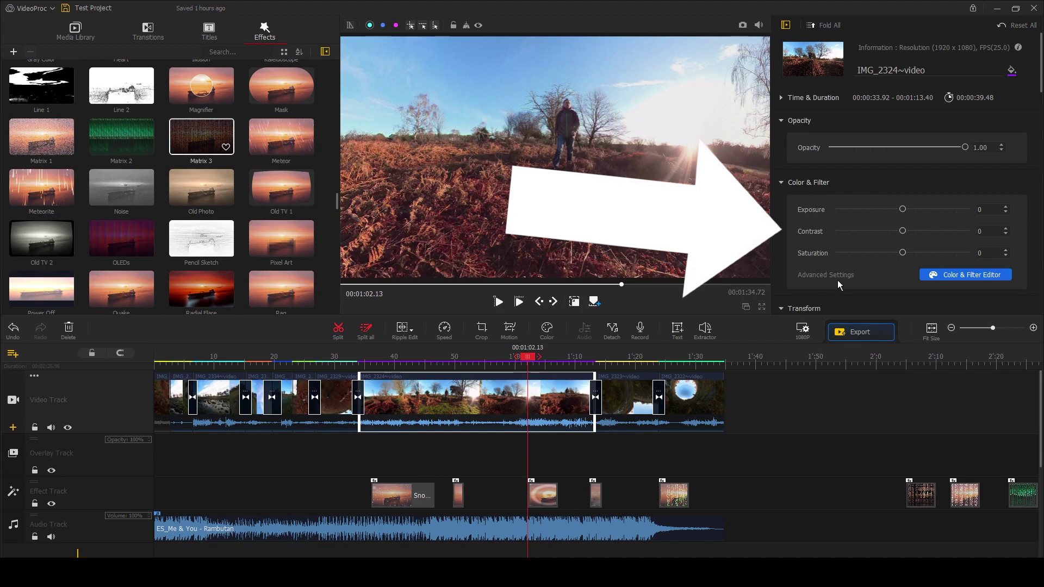
- Give IMG_2324 Exposure 11, Contrast 14, Saturation 11 and apply the Cinematic7 look
{"action": "left_click_drag", "start_coordinate": [905, 212], "coordinate": [914, 256]}
{"action": "scroll", "coordinate": [914, 256], "scroll_direction": "down", "scroll_amount": 3}
{"action": "left_click_drag", "start_coordinate": [844, 161], "coordinate": [853, 185]}
{"action": "left_click", "coordinate": [868, 227]}
{"action": "left_click", "coordinate": [866, 227]}
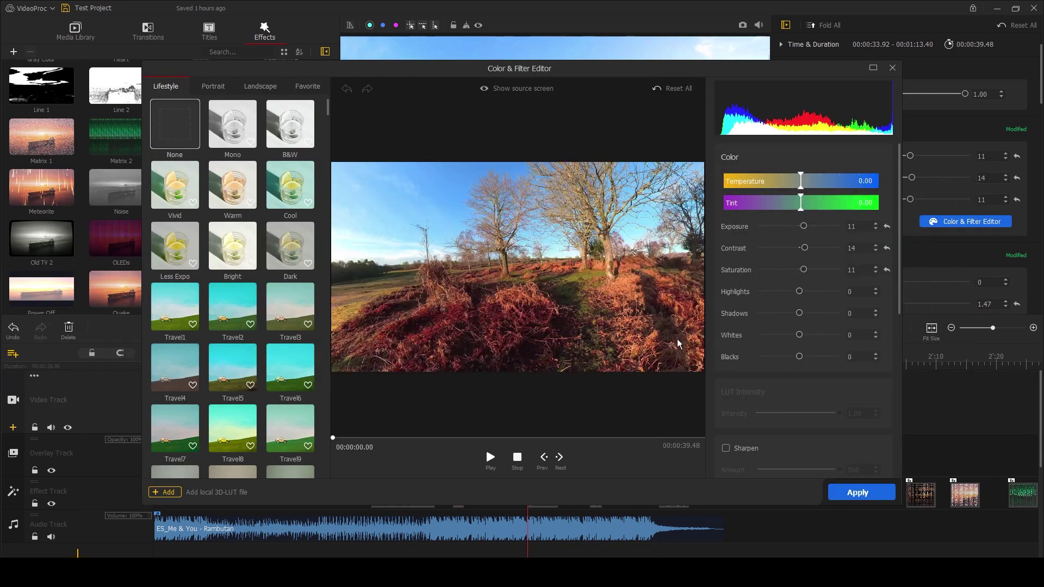
{"action": "scroll", "coordinate": [233, 380], "scroll_direction": "down", "scroll_amount": 5}
{"action": "left_click", "coordinate": [175, 456]}
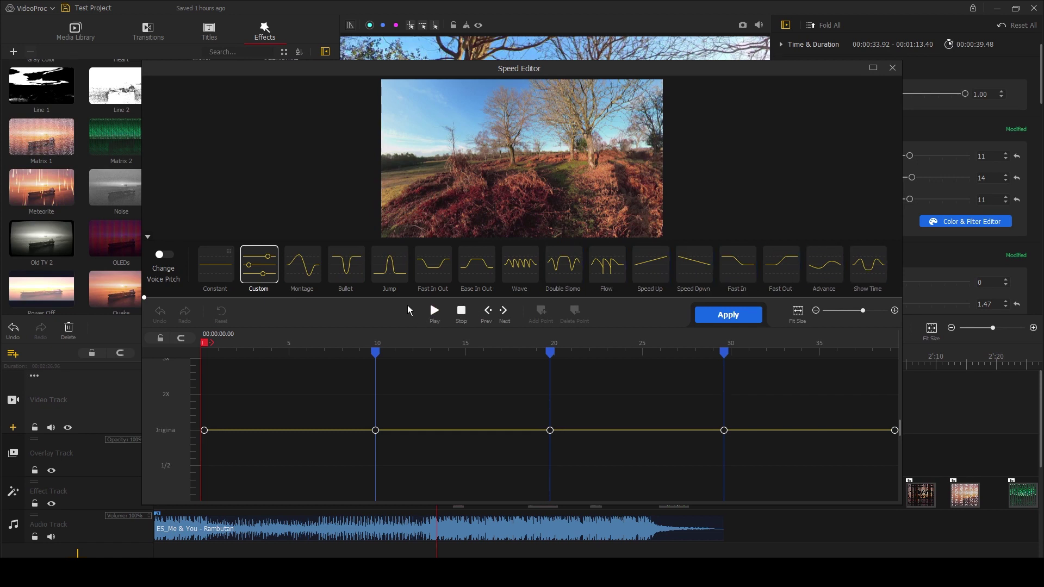
- Apply the Wave speed preset and raise a speed point to about 3X
{"action": "left_click", "coordinate": [517, 271]}
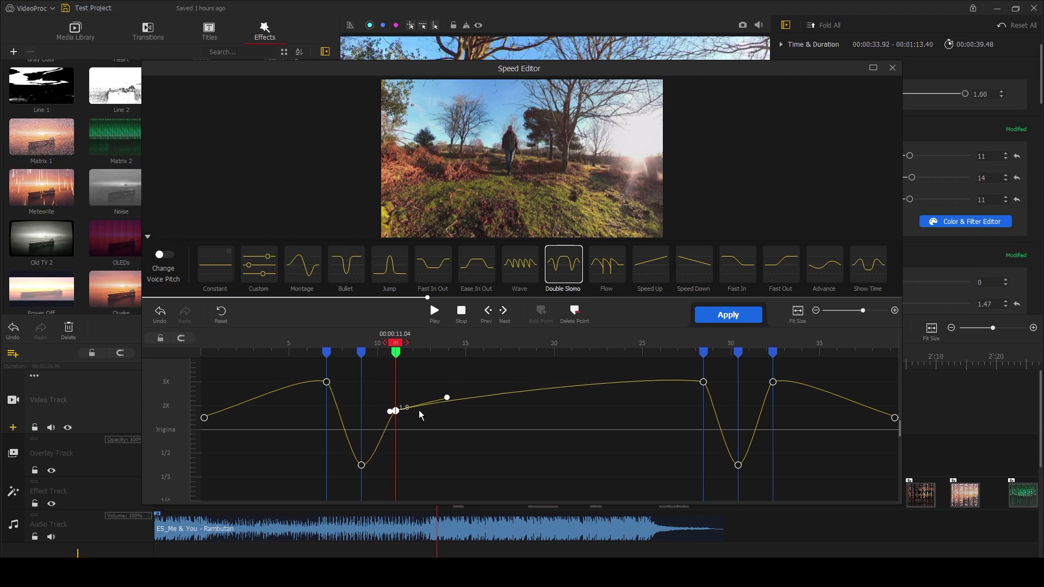
{"action": "left_click_drag", "start_coordinate": [419, 410], "coordinate": [416, 387]}
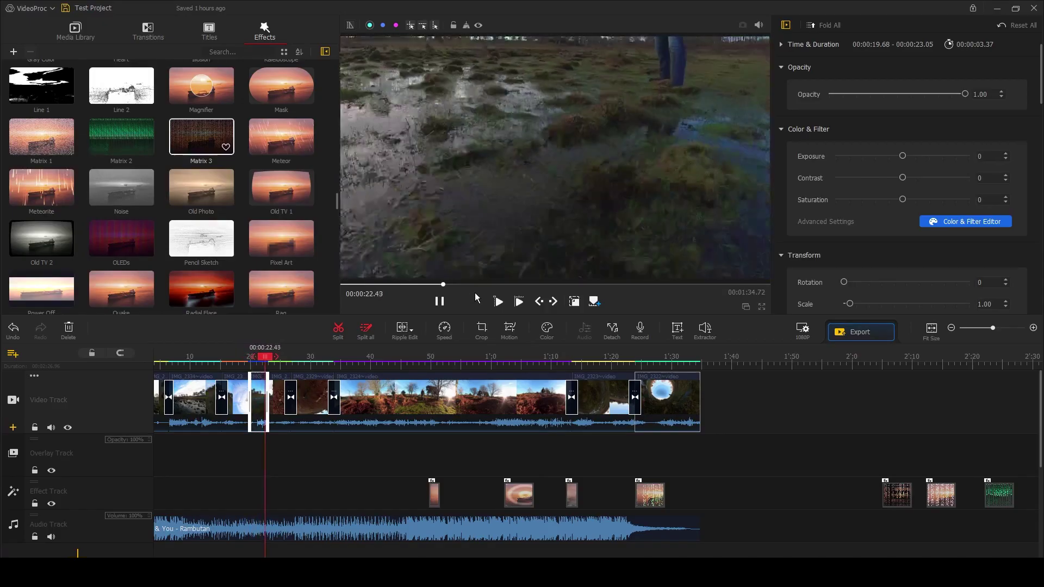
- In the Motion Editor, shift the IMG_2332~video clip's crop frame higher in the shot
{"action": "left_click", "coordinate": [495, 305]}
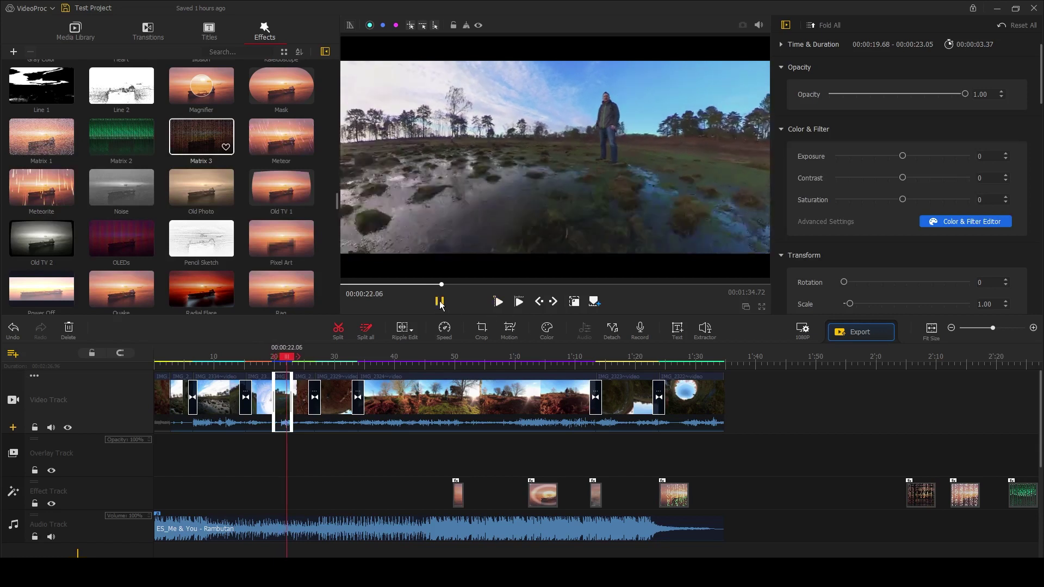
{"action": "left_click", "coordinate": [509, 329]}
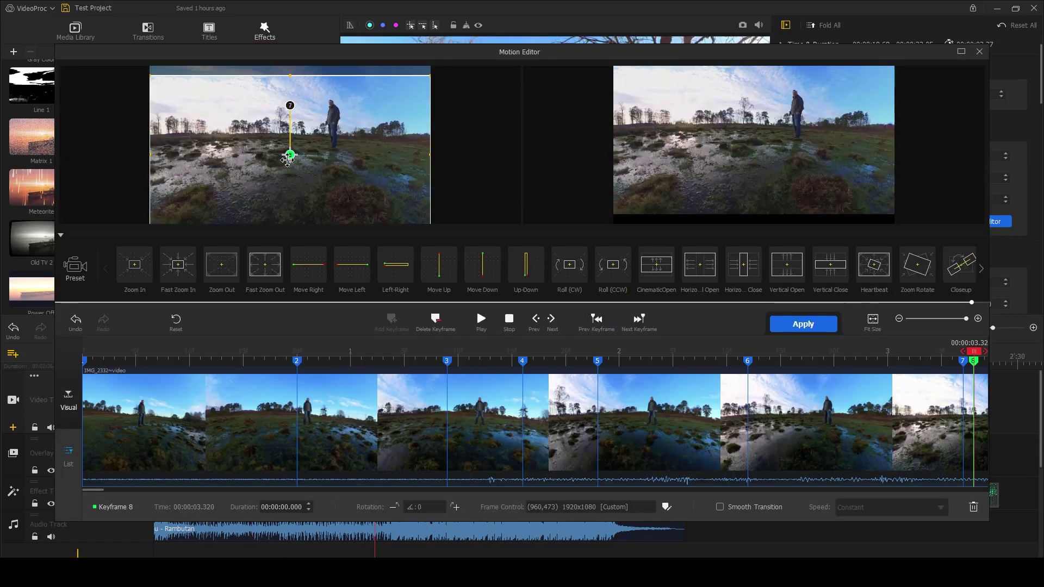
{"action": "left_click_drag", "start_coordinate": [287, 159], "coordinate": [218, 172]}
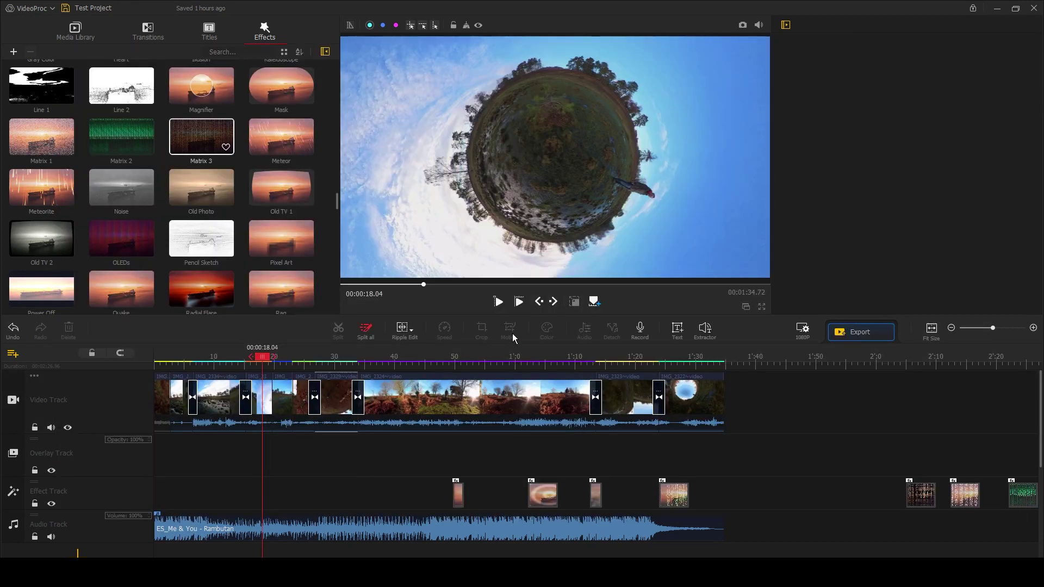
- Add the Roll (CW) motion preset to the clip around 20 seconds
{"action": "left_click", "coordinate": [281, 402]}
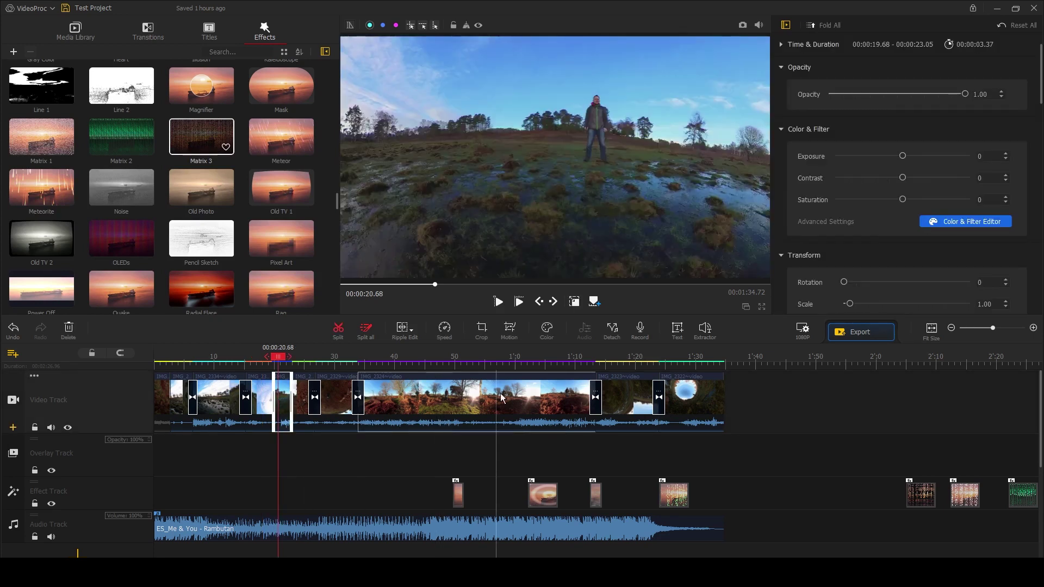
{"action": "left_click", "coordinate": [509, 337]}
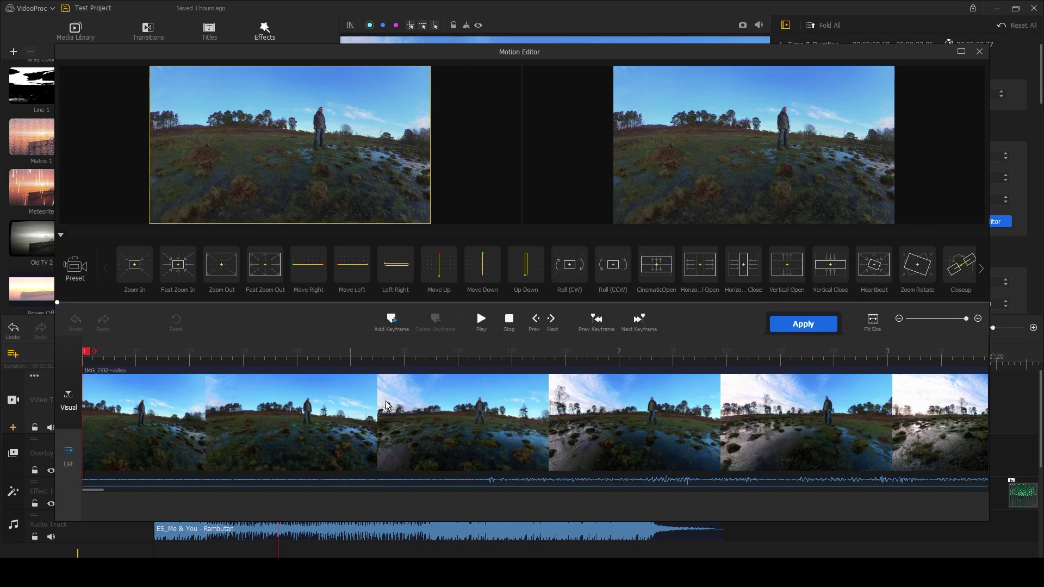
{"action": "left_click", "coordinate": [575, 271]}
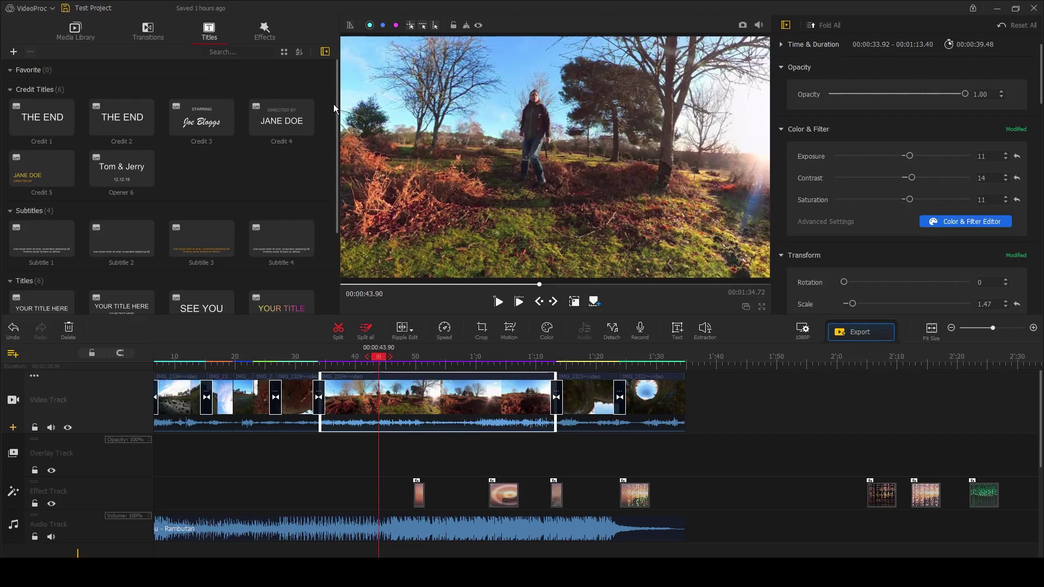
- Place Title 1 on the subtitle track with text 'Remember to Like' / 'and Subscribe' on two lines
{"action": "scroll", "coordinate": [337, 98], "scroll_direction": "down", "scroll_amount": 2}
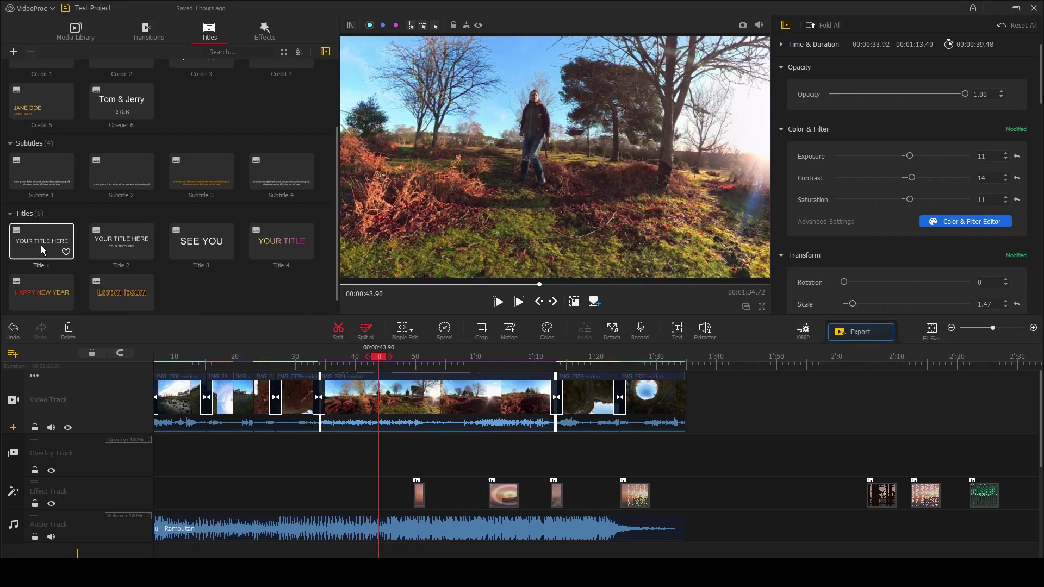
{"action": "left_click_drag", "start_coordinate": [41, 246], "coordinate": [169, 403]}
{"action": "left_click", "coordinate": [861, 237]}
{"action": "key", "text": "ctrl+a"}
{"action": "type", "text": "Rem"}
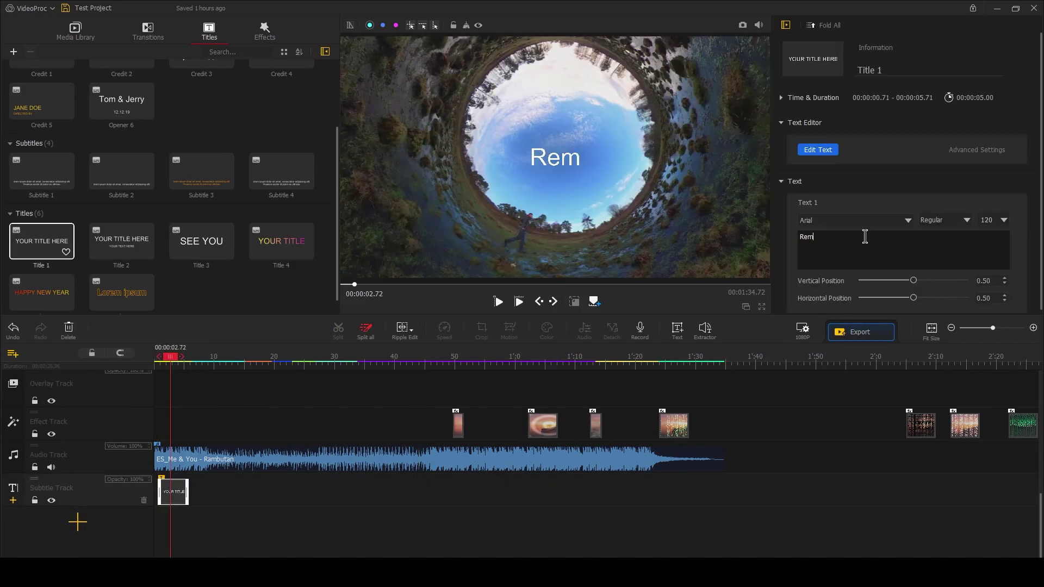
{"action": "type", "text": "ember to L"}
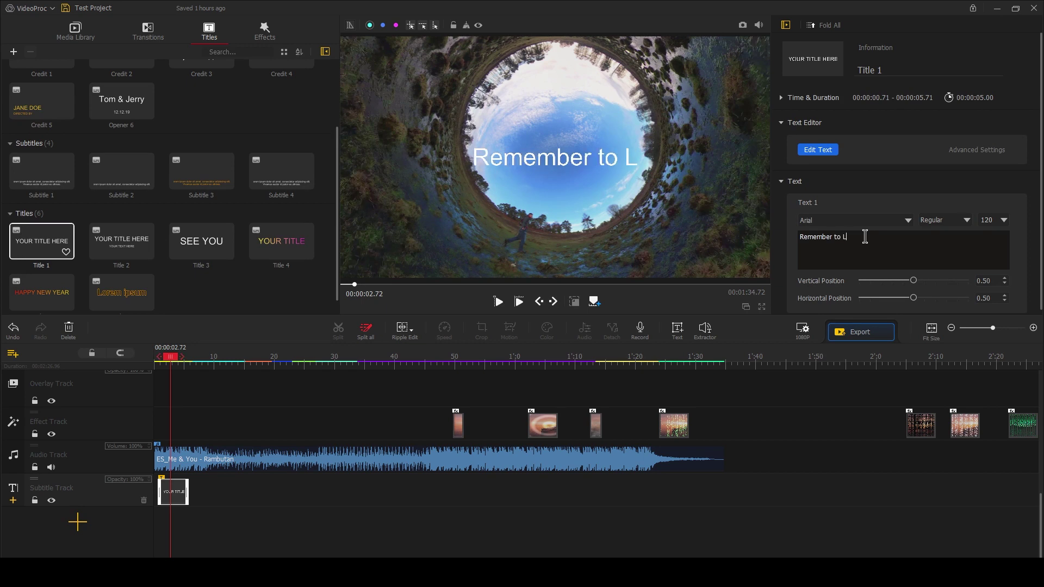
{"action": "type", "text": "ike"}
{"action": "key", "text": "Return"}
{"action": "type", "text": "and Subsc"}
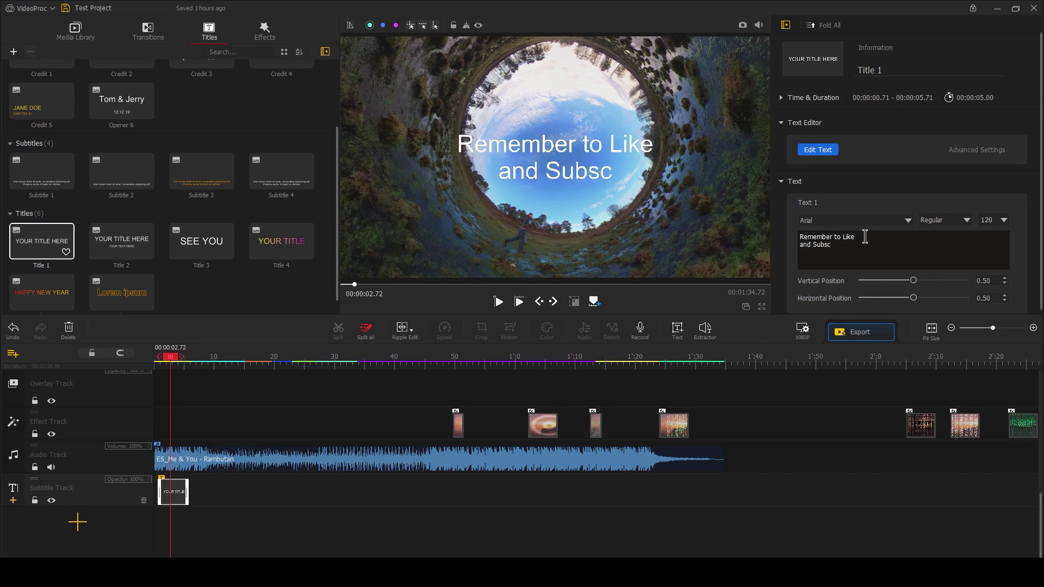
{"action": "type", "text": "ribe"}
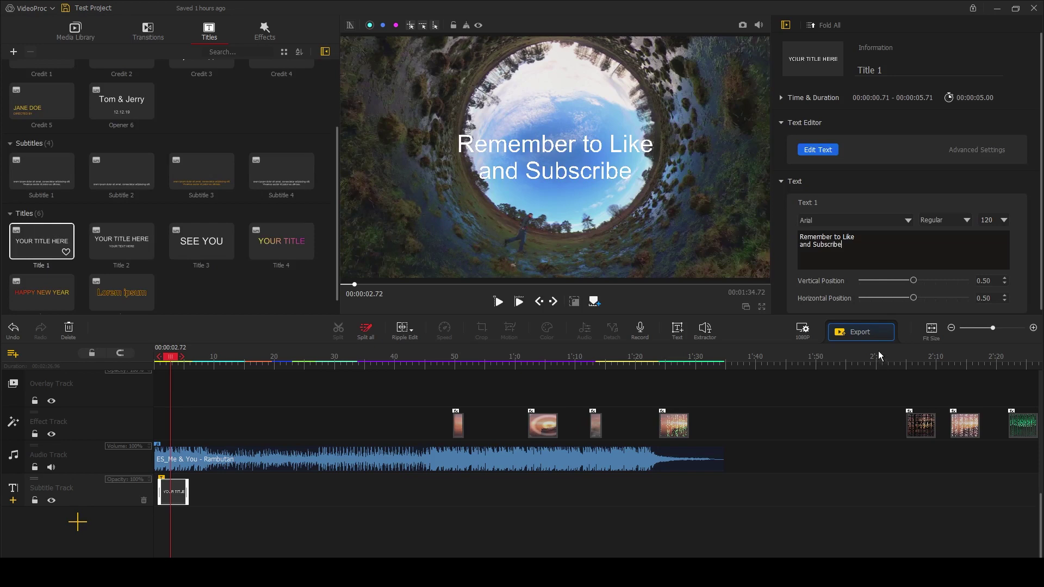
{"action": "left_click", "coordinate": [863, 338]}
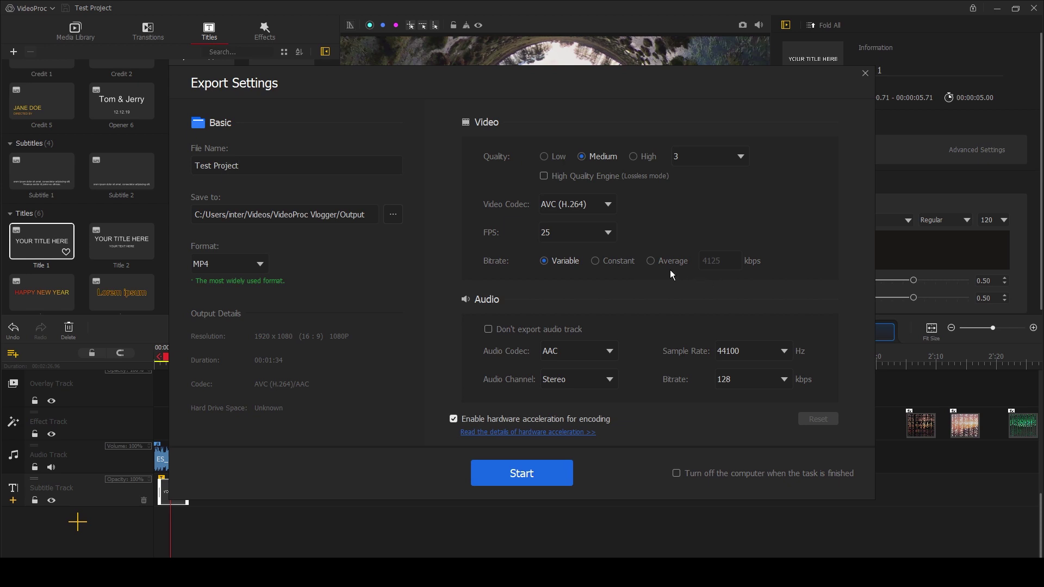
- Choose High export quality (level 4, 4812 kbps) in Export Settings
{"action": "left_click", "coordinate": [634, 157]}
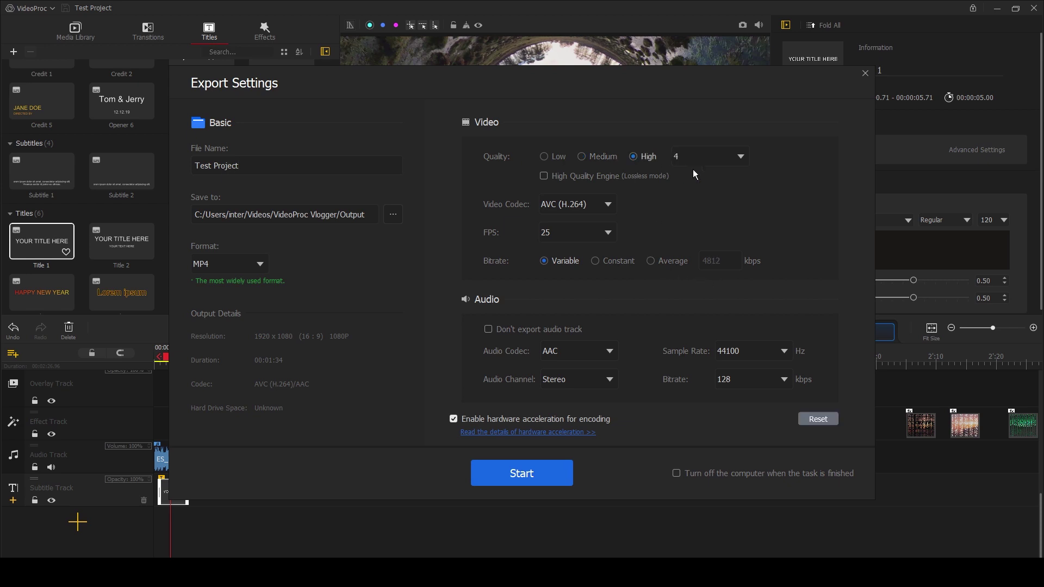